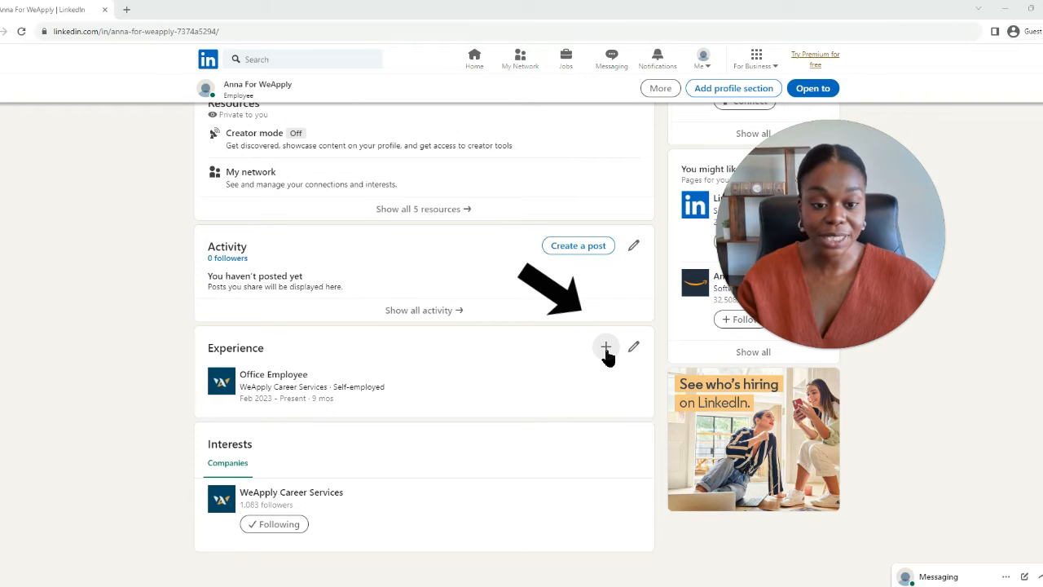
Step: Add a new position to the profile's Experience section with the title Program Manager
{"action": "left_click", "coordinate": [606, 349]}
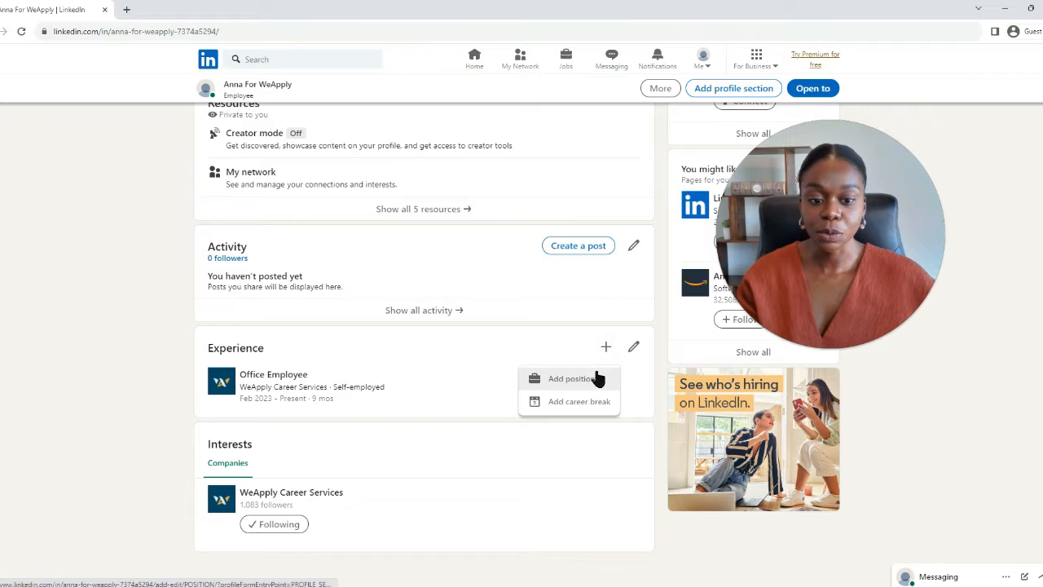
{"action": "left_click", "coordinate": [597, 373]}
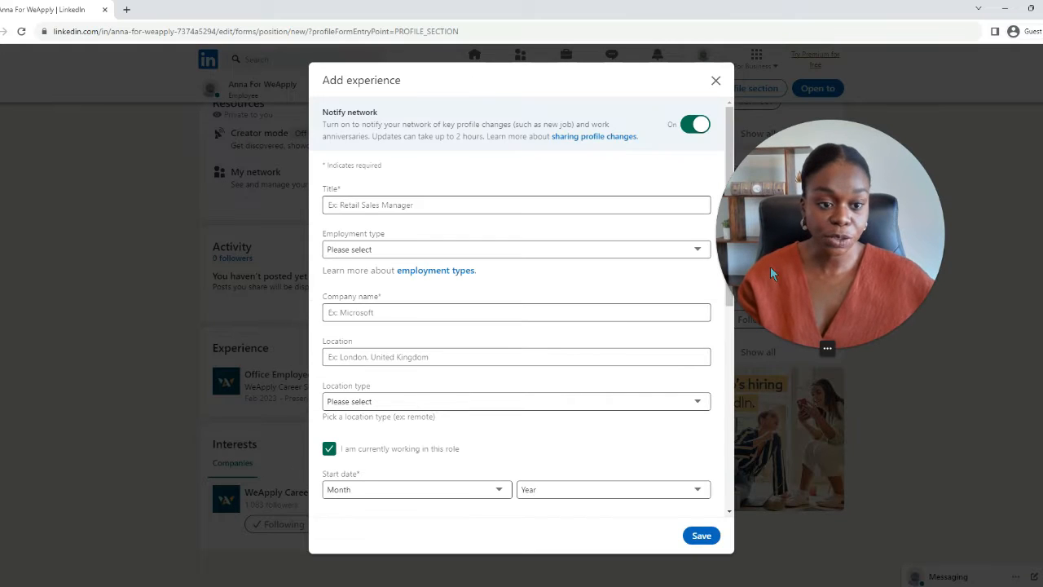
{"action": "left_click", "coordinate": [471, 204]}
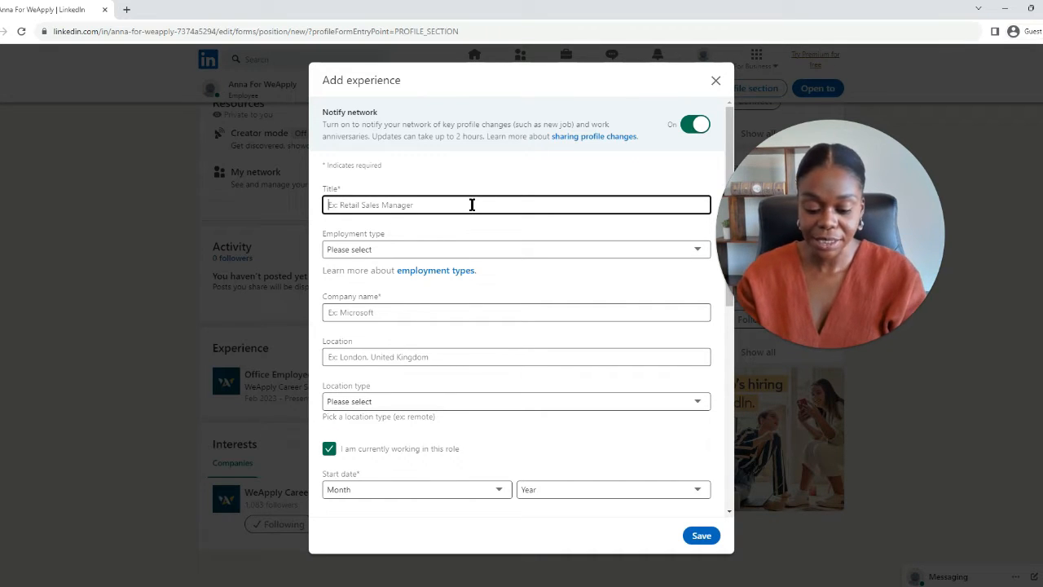
{"action": "type", "text": "P"}
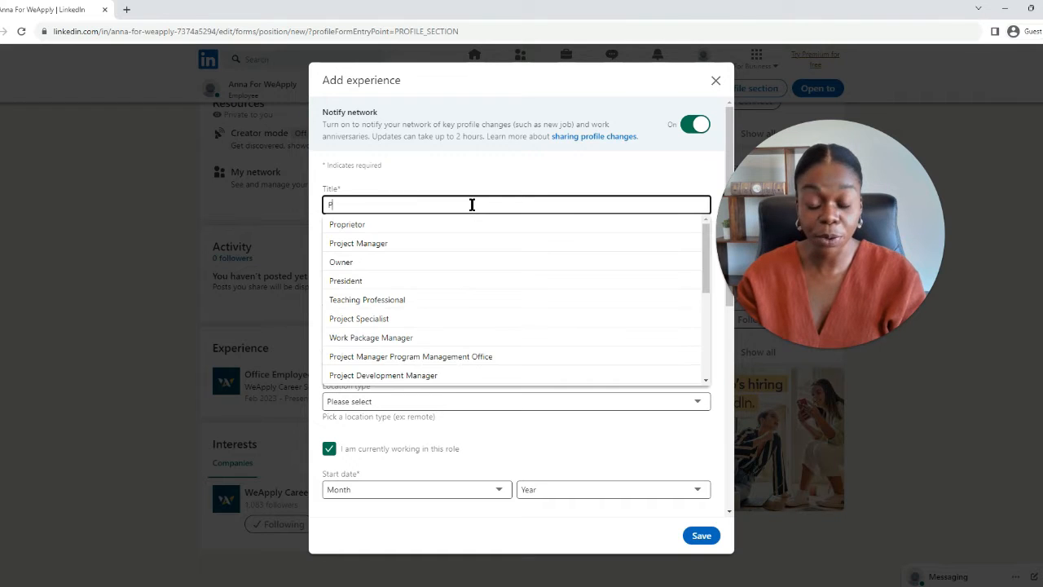
{"action": "type", "text": "rogram Manager"}
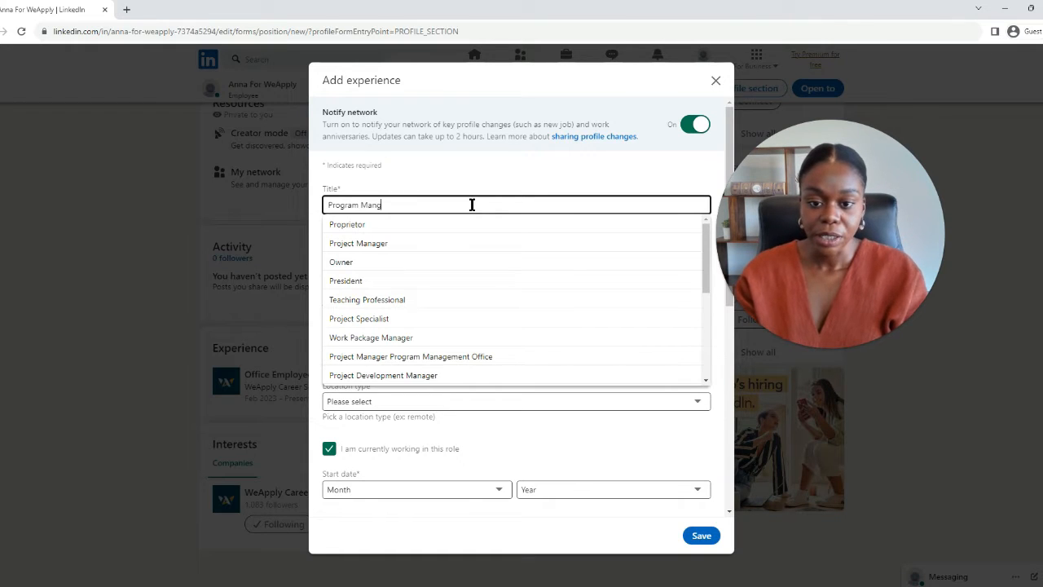
{"action": "left_click", "coordinate": [431, 227]}
Step: Set the employment type to Permanent Full-time and choose Google as the company
{"action": "left_click", "coordinate": [428, 249]}
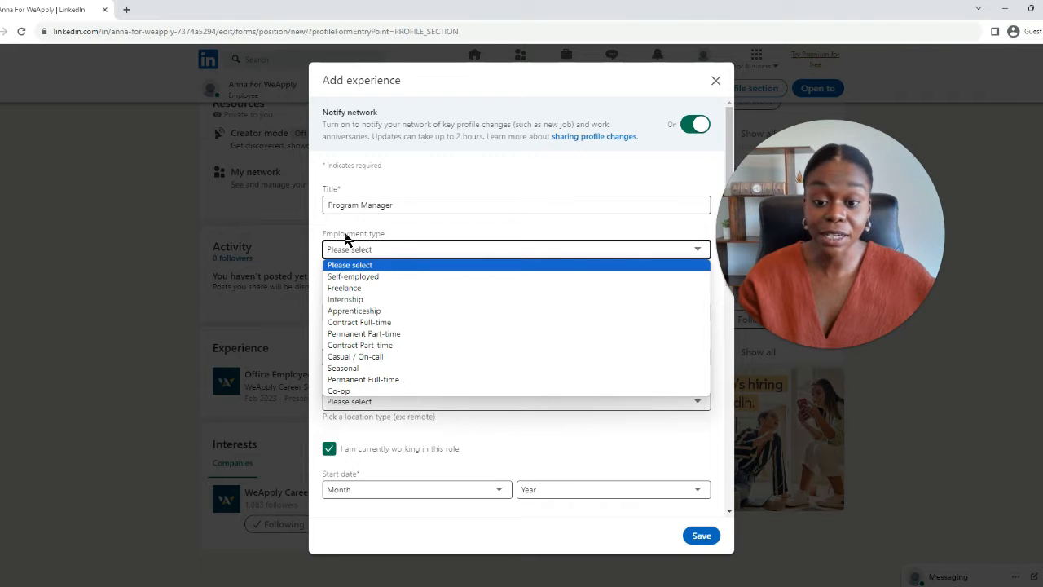
{"action": "left_click", "coordinate": [404, 378]}
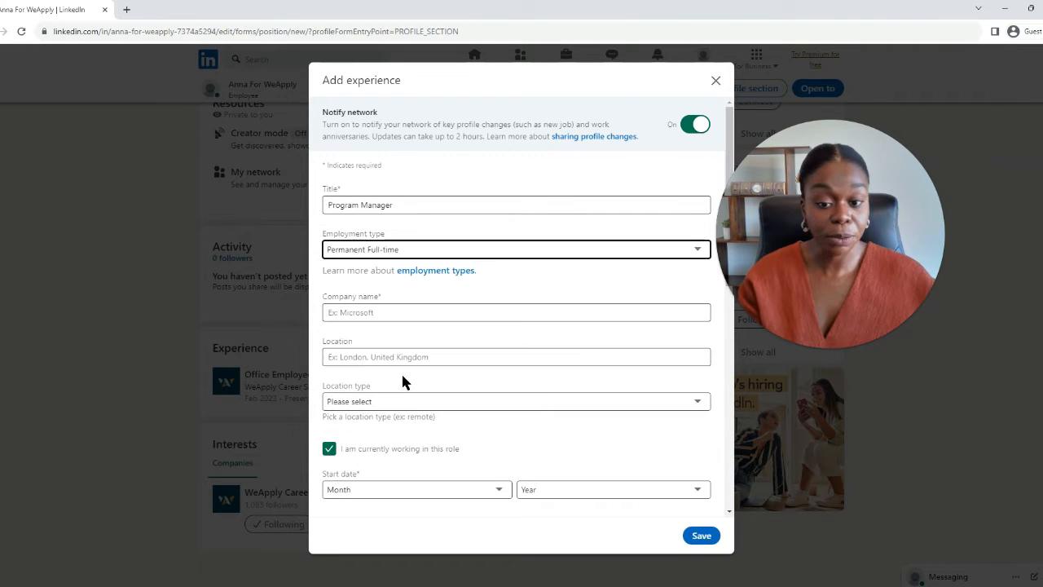
{"action": "left_click", "coordinate": [412, 312]}
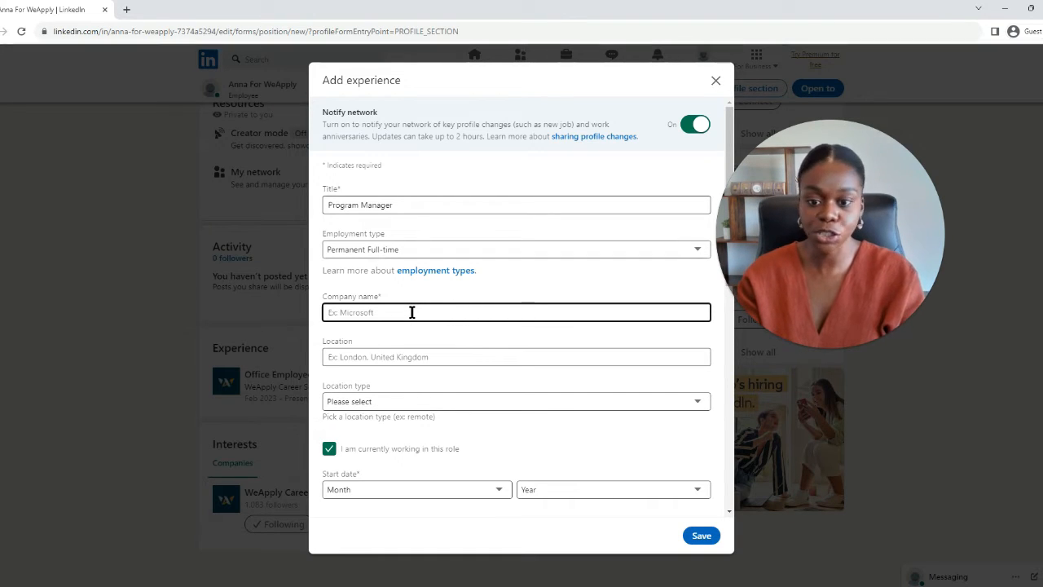
{"action": "type", "text": "Google"}
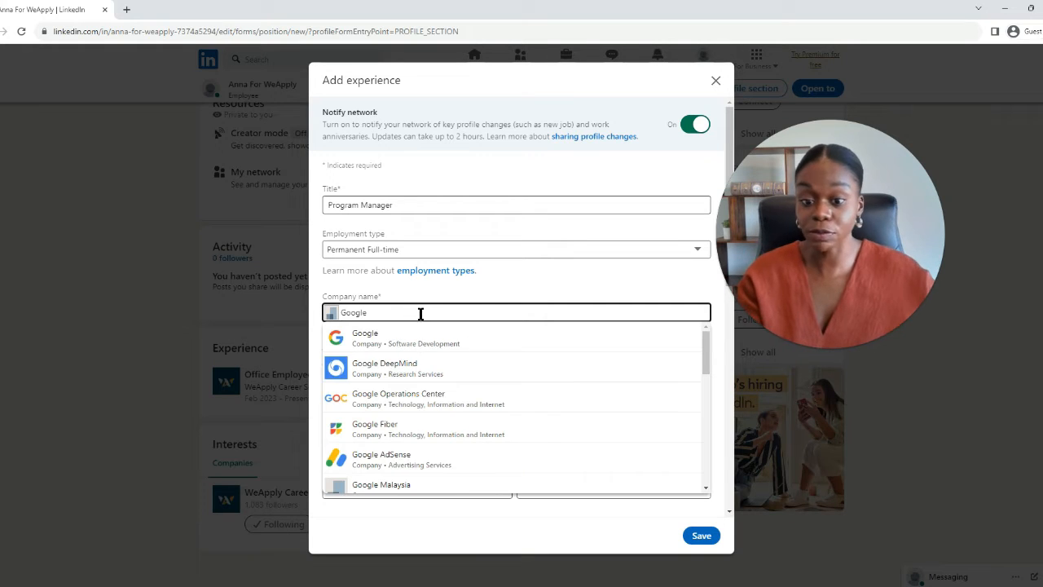
{"action": "left_click", "coordinate": [428, 348]}
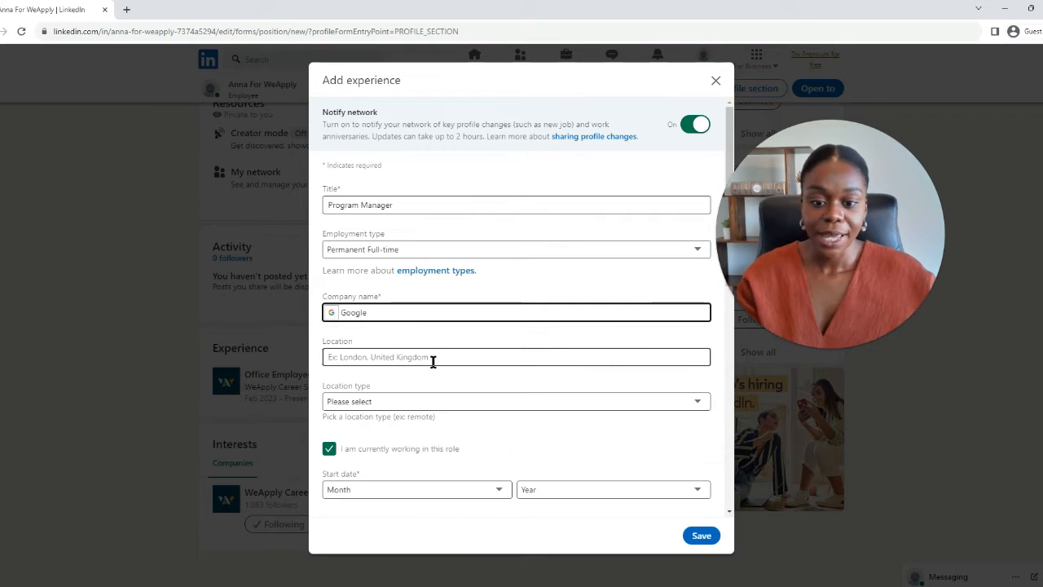
Step: Set the position's location to Toronto, Ontario, Canada and leave the location type unselected
{"action": "left_click", "coordinate": [432, 360]}
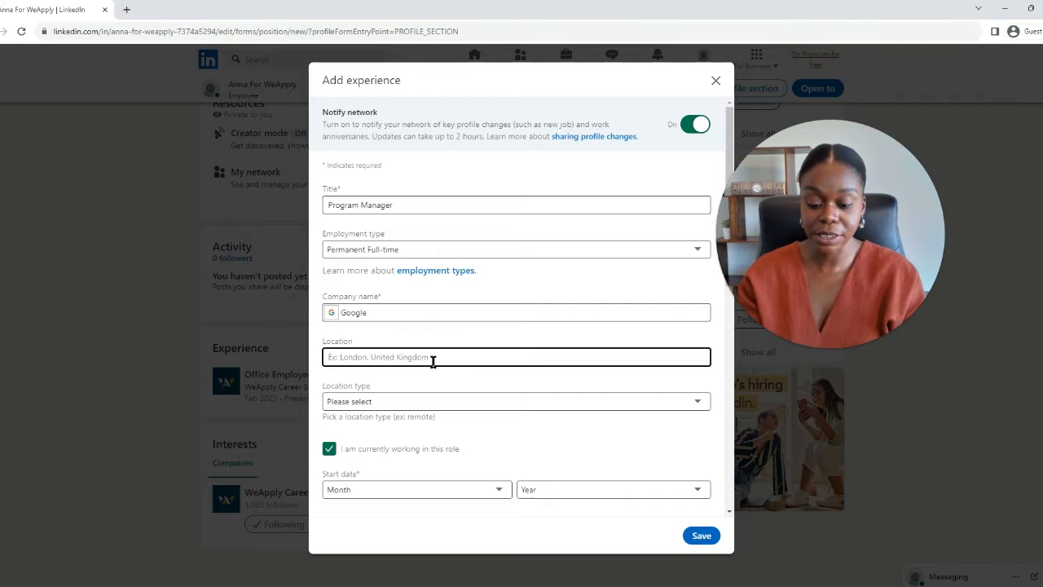
{"action": "type", "text": "Toron"}
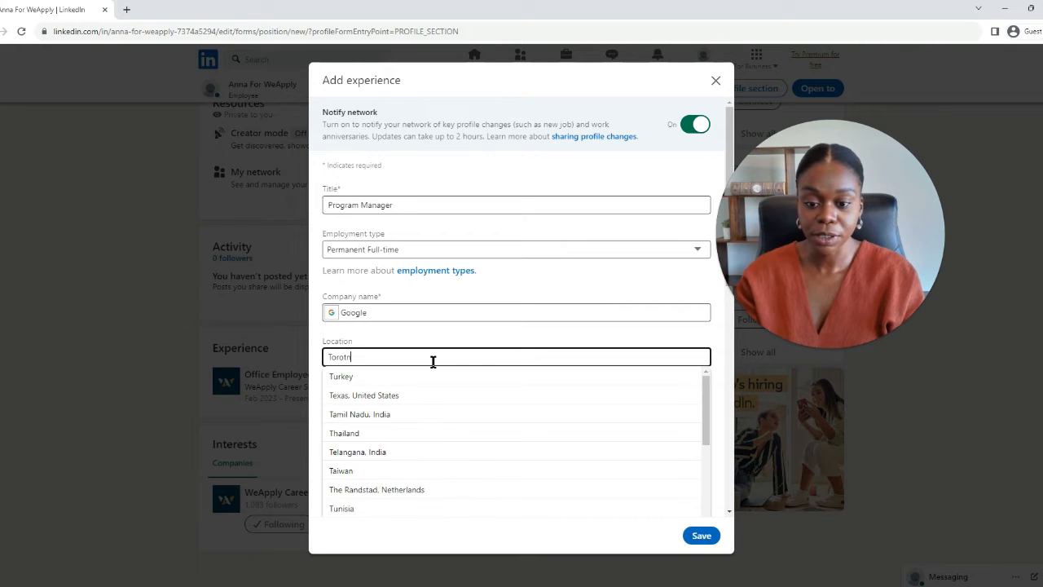
{"action": "type", "text": "to"}
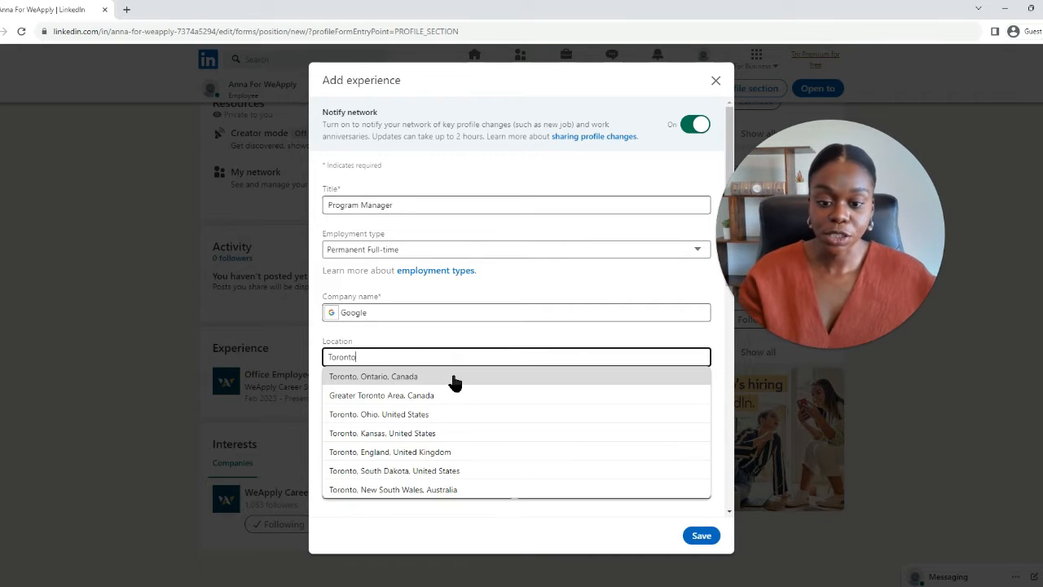
{"action": "left_click", "coordinate": [454, 380]}
{"action": "scroll", "coordinate": [454, 380], "scroll_direction": "down", "scroll_amount": 1}
{"action": "left_click", "coordinate": [489, 344]}
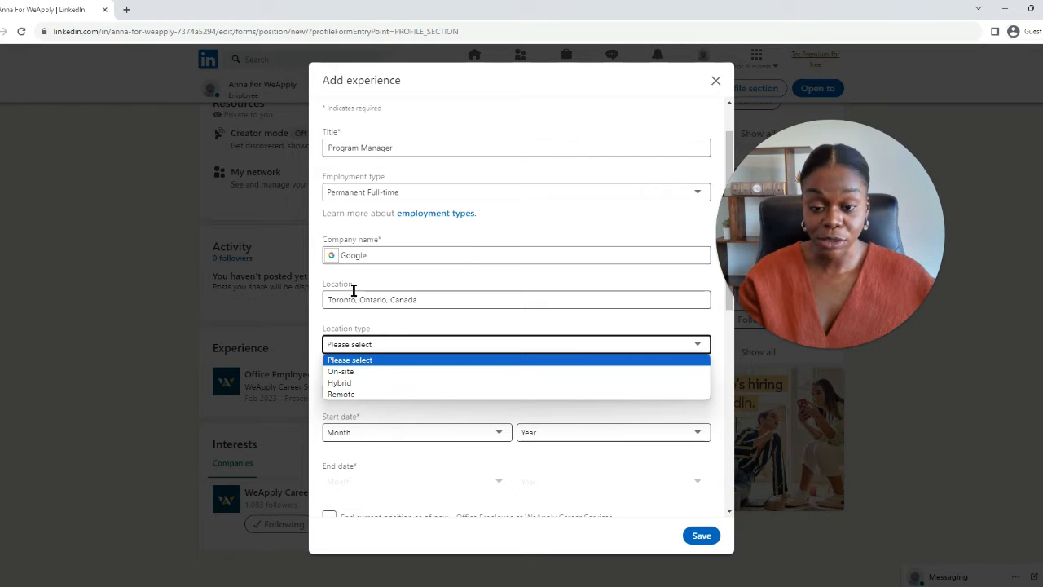
{"action": "left_click", "coordinate": [359, 362]}
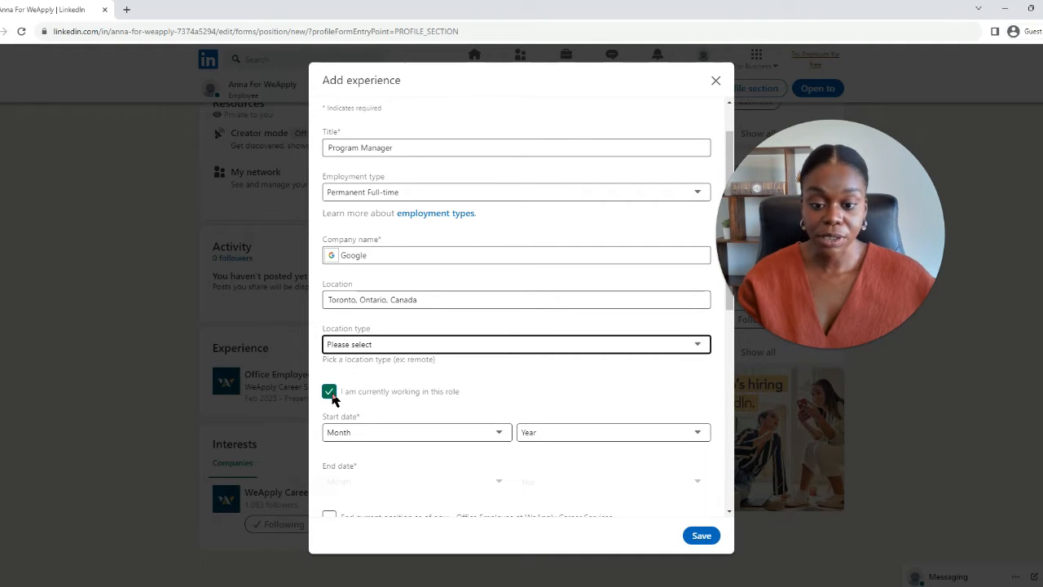
Step: Mark the role as not current and set its start date to January 2020
{"action": "left_click", "coordinate": [330, 393]}
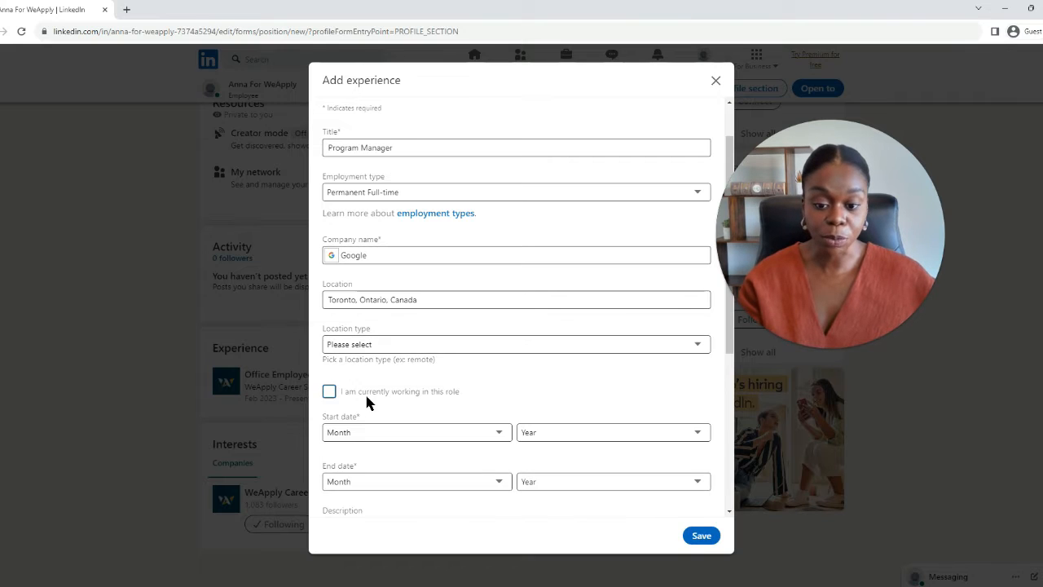
{"action": "scroll", "coordinate": [366, 400], "scroll_direction": "down", "scroll_amount": 2}
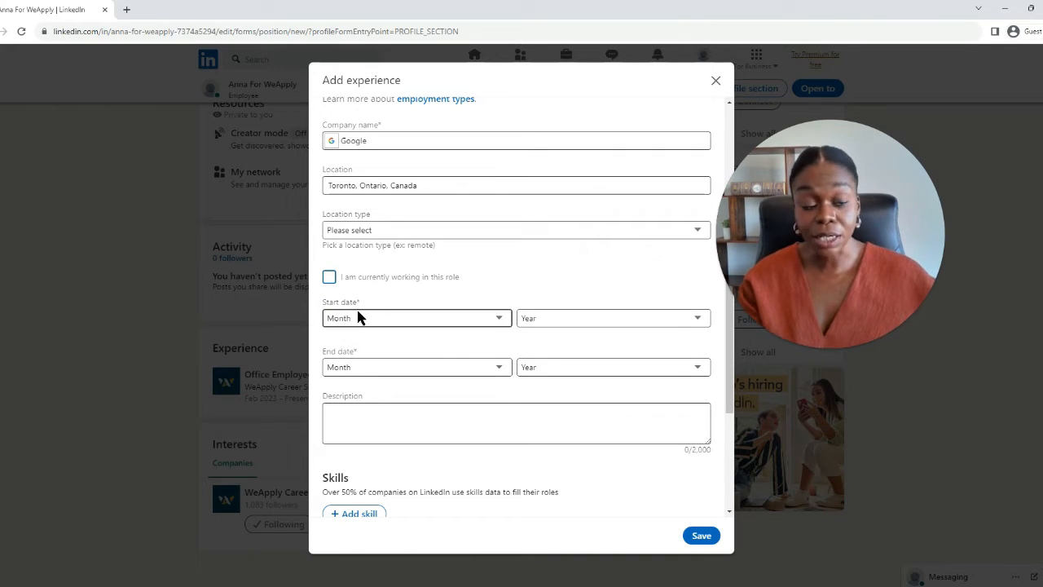
{"action": "left_click", "coordinate": [438, 324]}
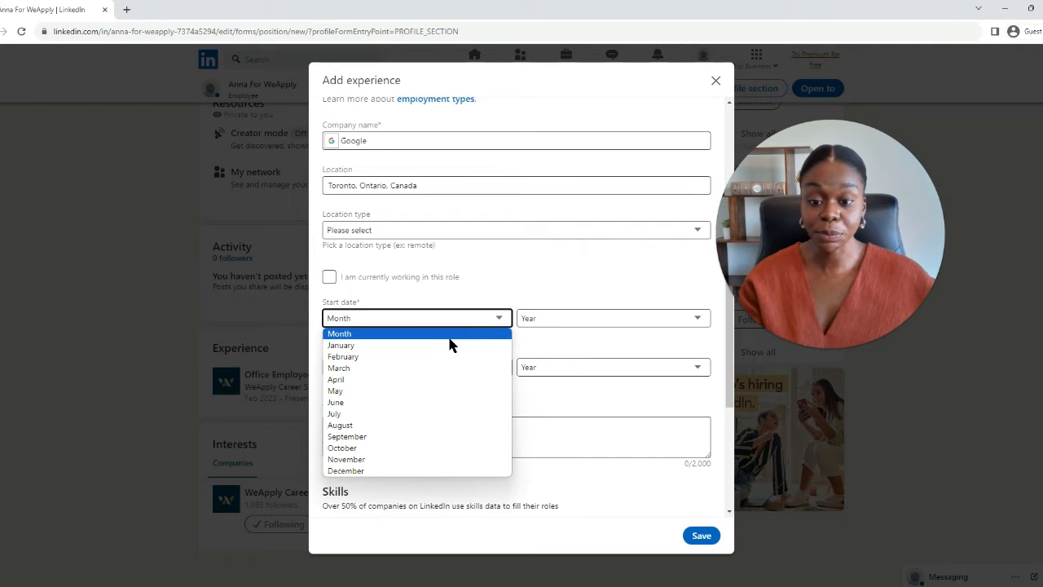
{"action": "left_click", "coordinate": [449, 345]}
{"action": "left_click", "coordinate": [559, 318]}
{"action": "left_click", "coordinate": [553, 378]}
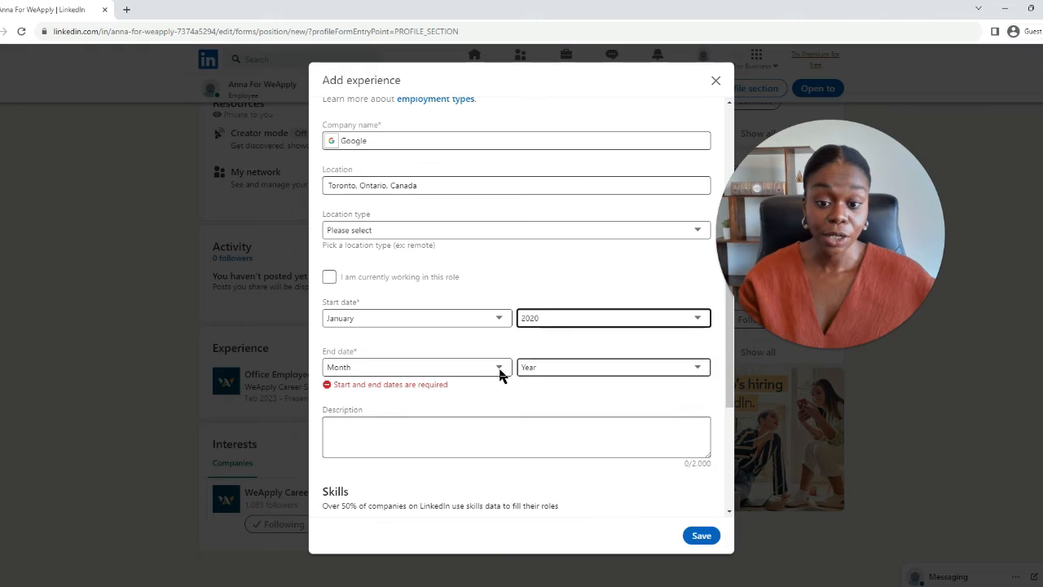
Step: Set the position's end date to March 2022
{"action": "left_click", "coordinate": [497, 369]}
{"action": "left_click", "coordinate": [443, 417]}
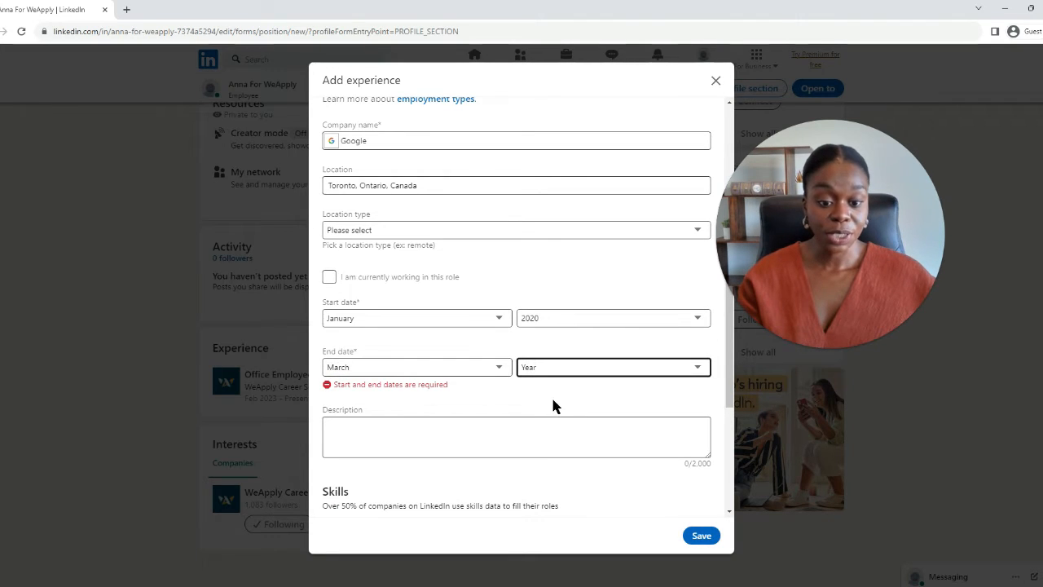
{"action": "left_click", "coordinate": [603, 368]}
{"action": "left_click", "coordinate": [577, 157]}
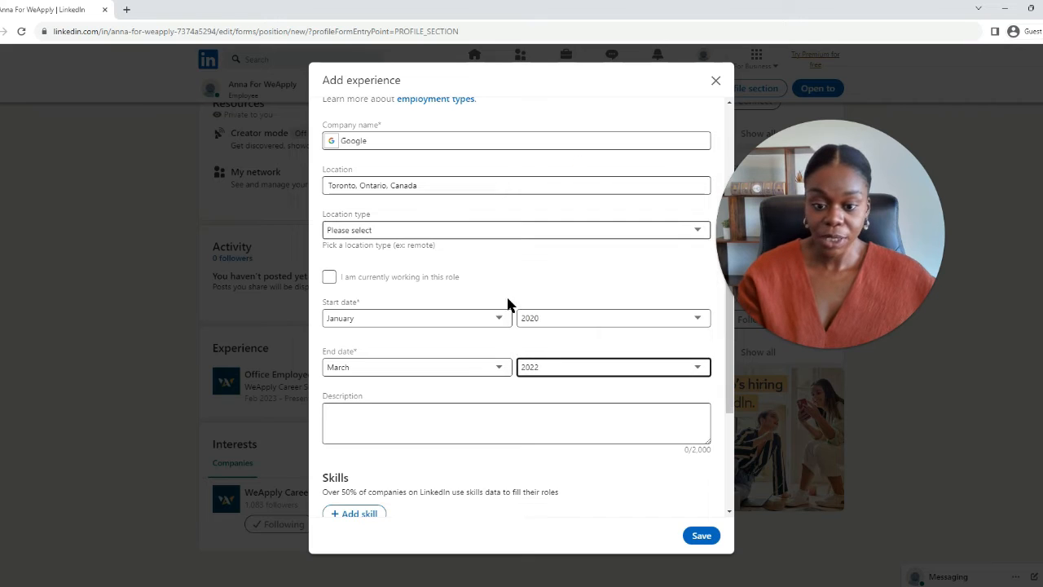
Step: Add the skills Program Management and Program Development to the position, leaving the description empty
{"action": "left_click", "coordinate": [463, 410]}
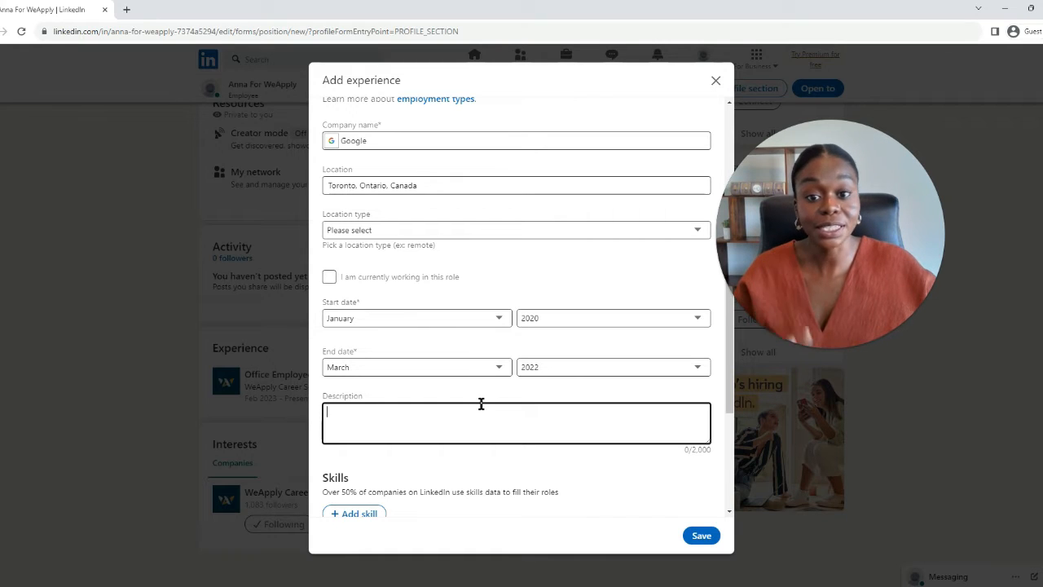
{"action": "scroll", "coordinate": [481, 403], "scroll_direction": "down", "scroll_amount": 1}
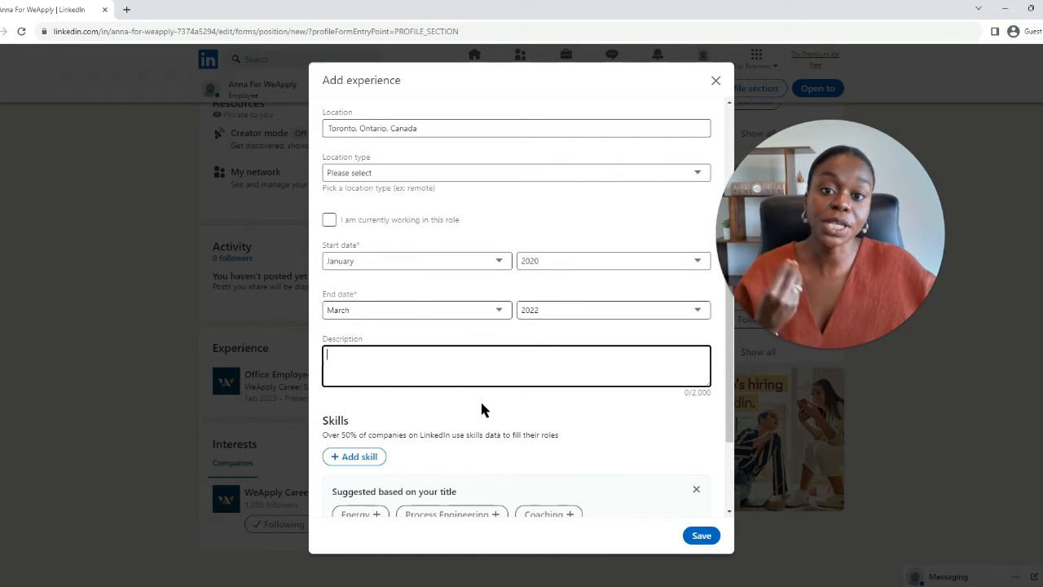
{"action": "scroll", "coordinate": [474, 366], "scroll_direction": "down", "scroll_amount": 1}
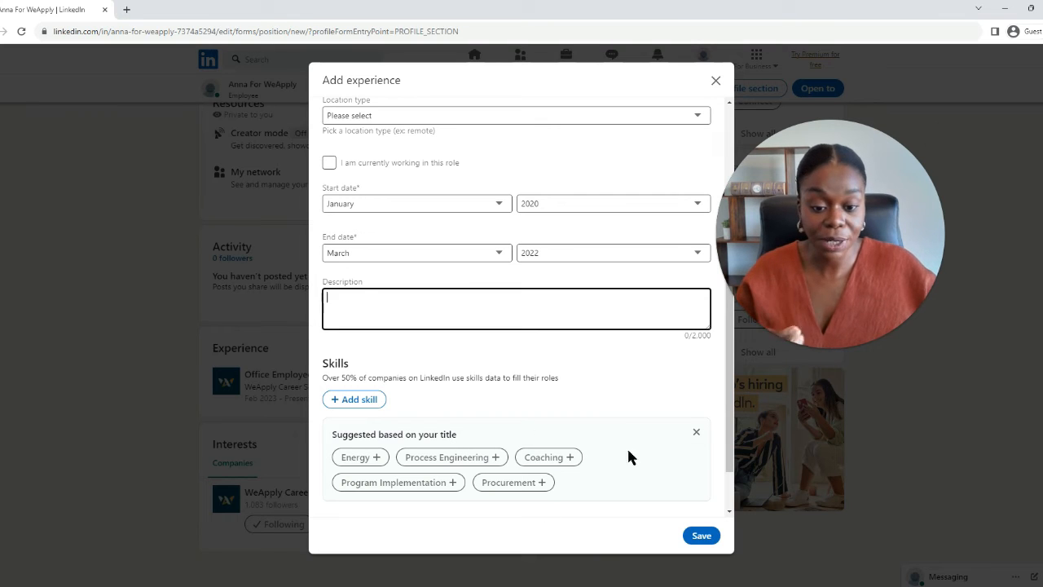
{"action": "left_click", "coordinate": [337, 400]}
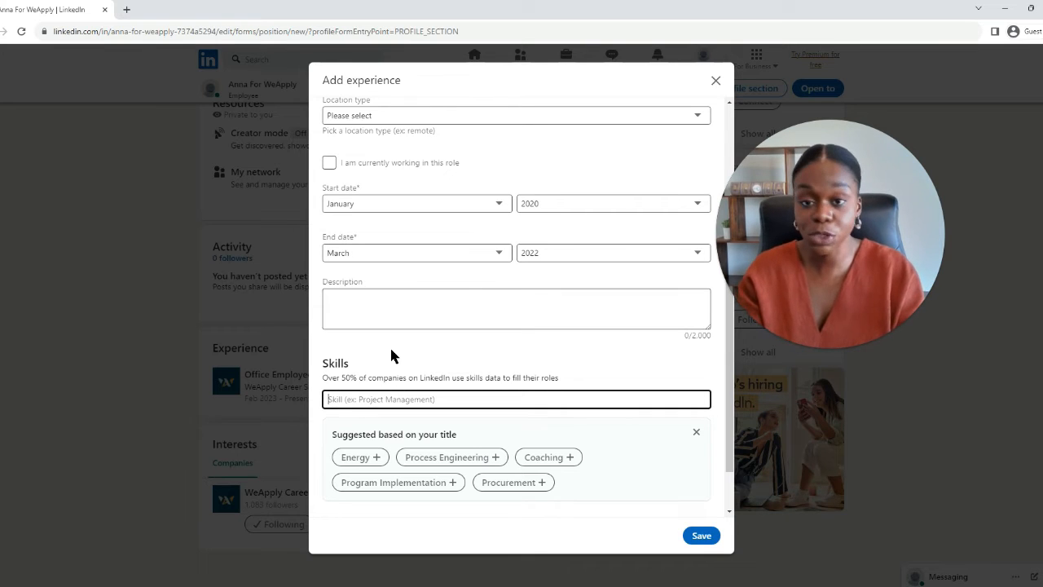
{"action": "type", "text": "Program"}
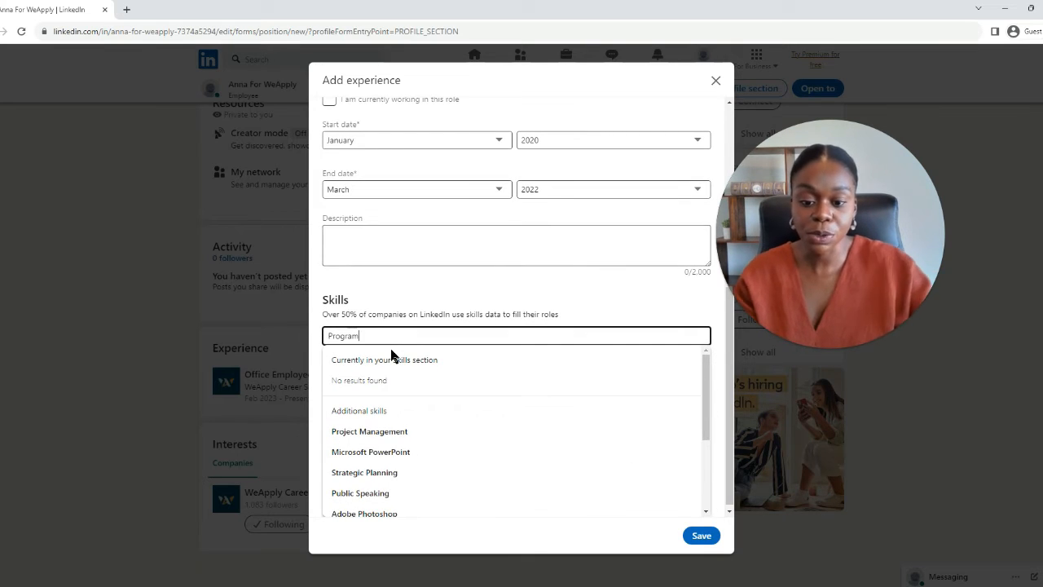
{"action": "left_click", "coordinate": [383, 431]}
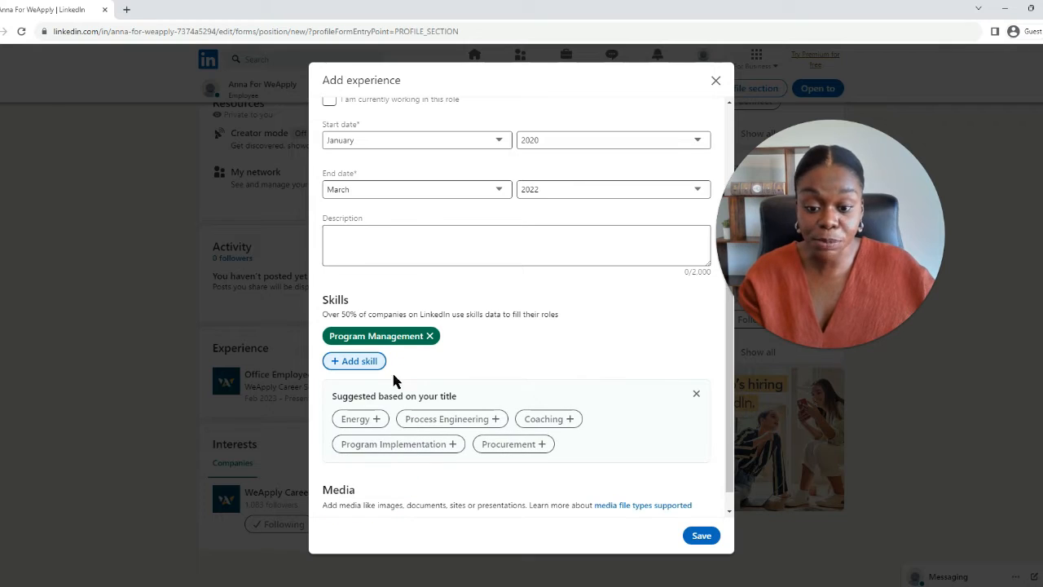
{"action": "left_click", "coordinate": [337, 365]}
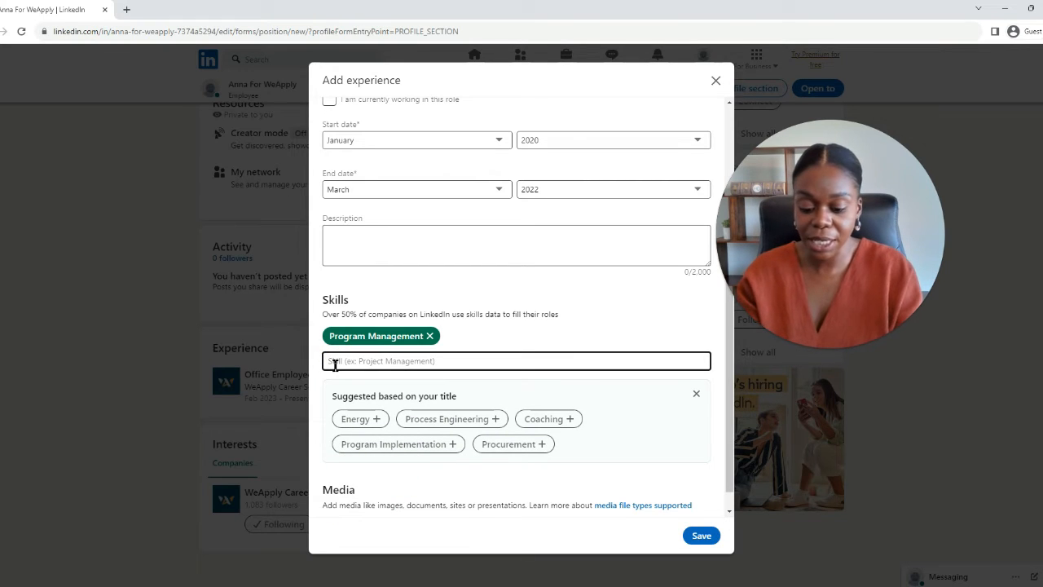
{"action": "type", "text": "Program"}
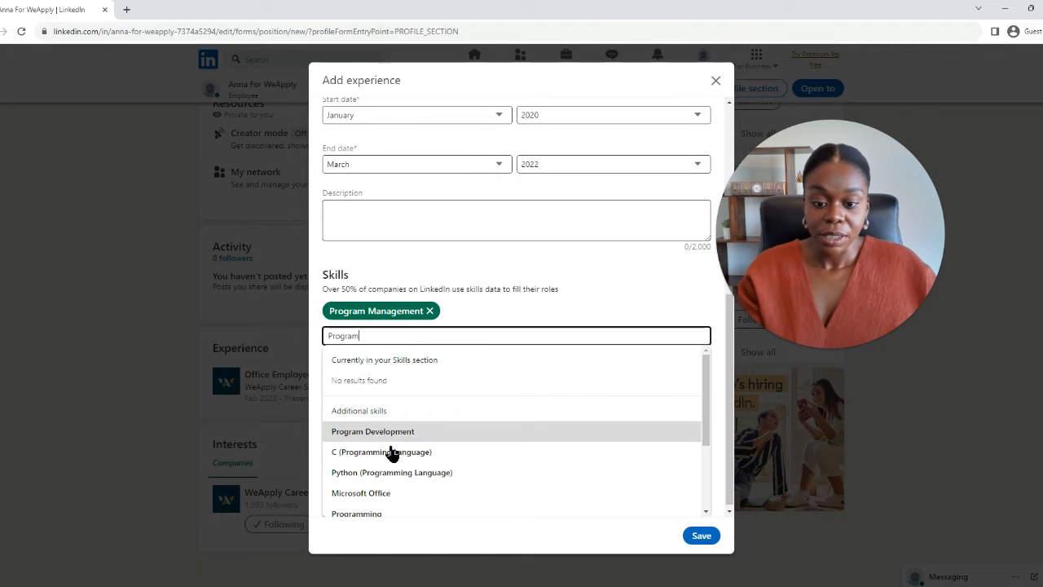
{"action": "left_click", "coordinate": [391, 430]}
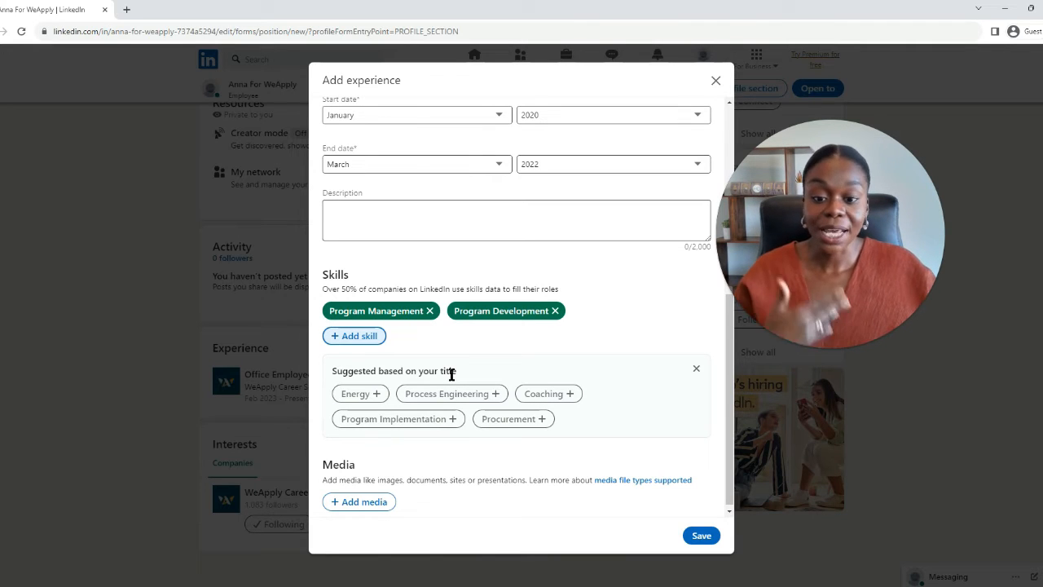
Step: Review the position form, including the media section, and examine the Notify network setting
{"action": "scroll", "coordinate": [451, 372], "scroll_direction": "up", "scroll_amount": 3}
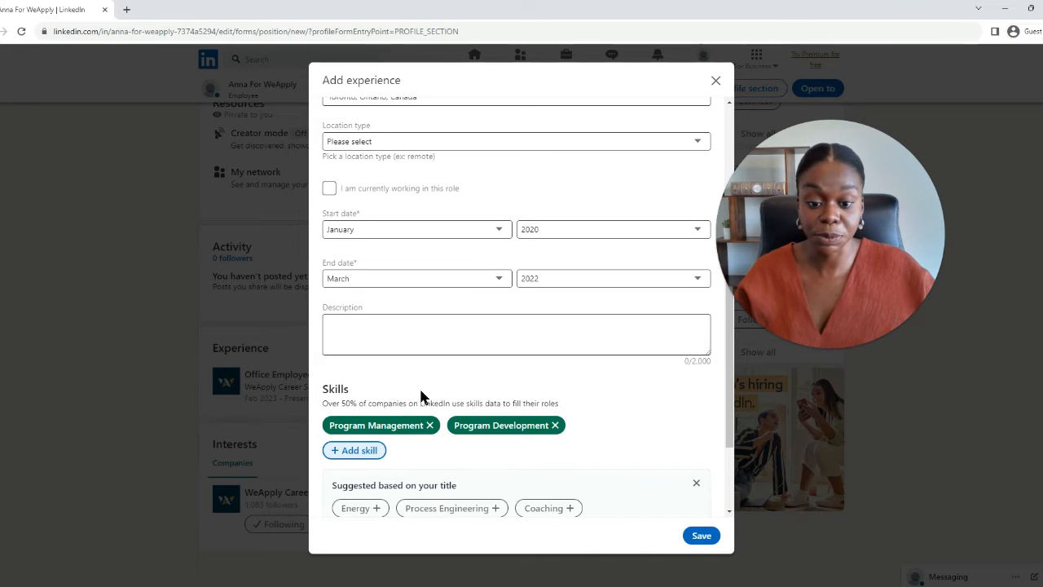
{"action": "scroll", "coordinate": [419, 388], "scroll_direction": "down", "scroll_amount": 3}
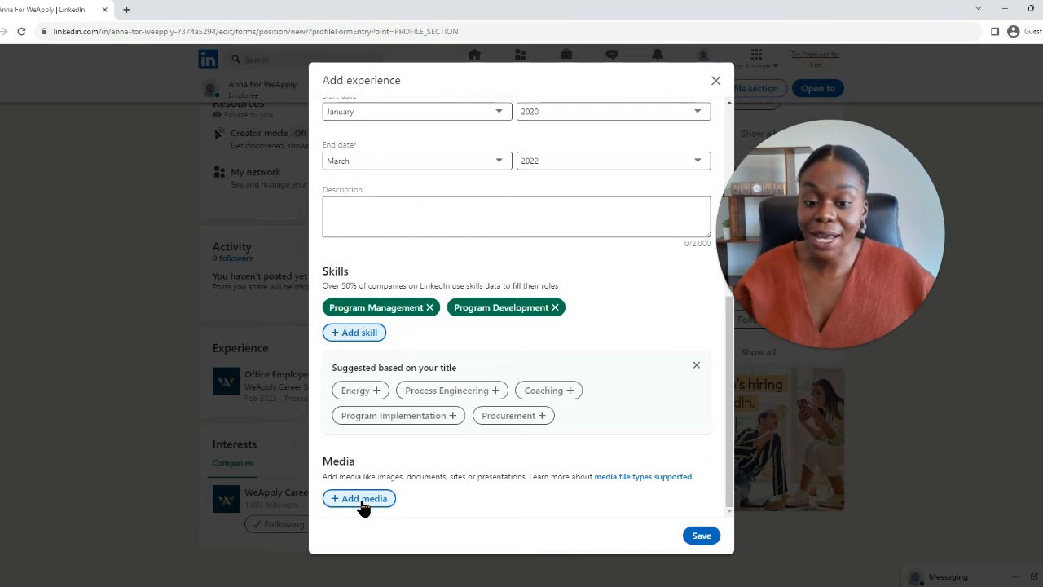
{"action": "scroll", "coordinate": [363, 507], "scroll_direction": "up", "scroll_amount": 1}
{"action": "scroll", "coordinate": [364, 507], "scroll_direction": "down", "scroll_amount": 1}
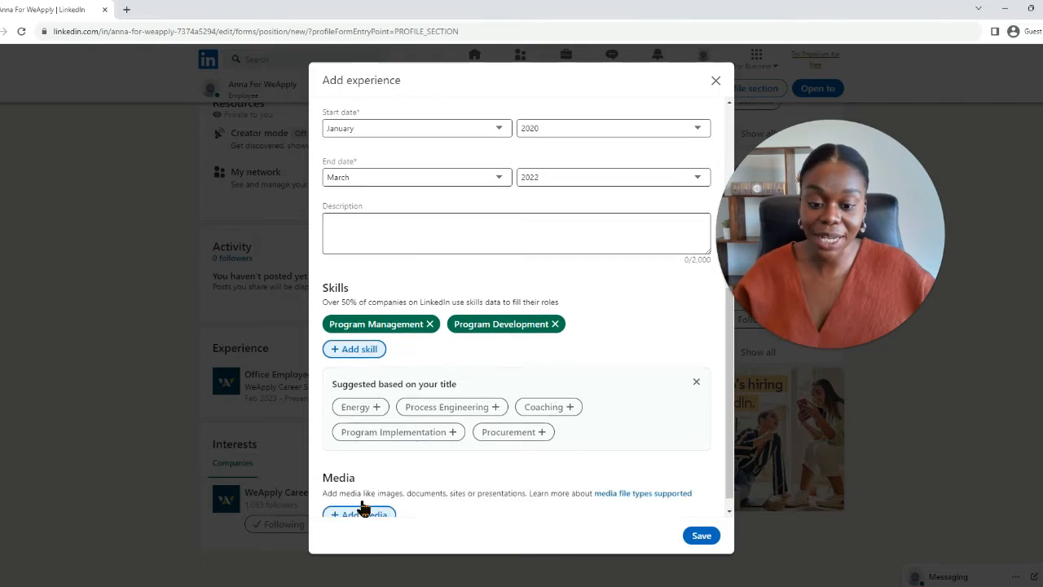
{"action": "scroll", "coordinate": [395, 473], "scroll_direction": "up", "scroll_amount": 5}
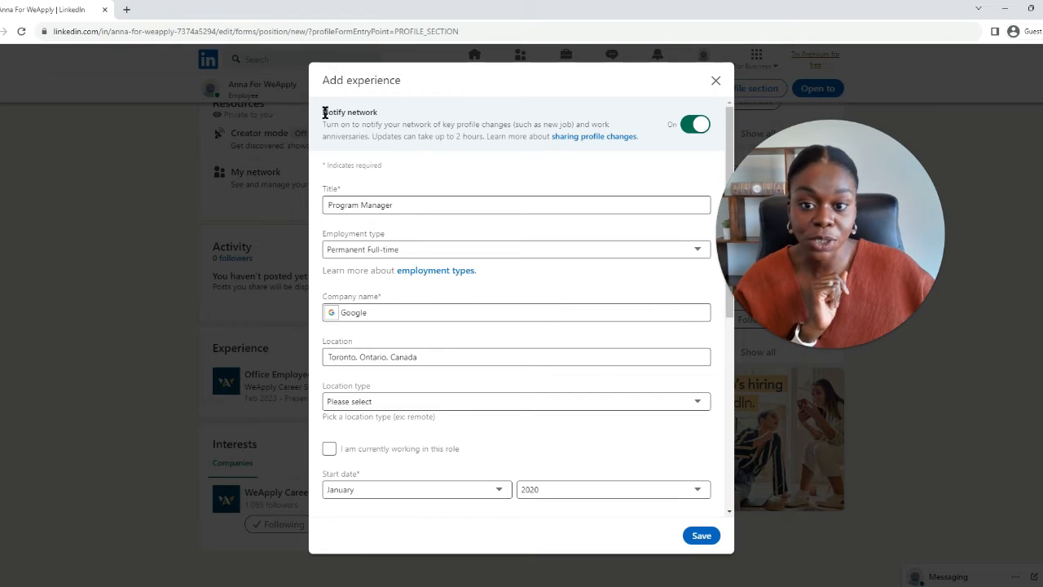
{"action": "left_click_drag", "start_coordinate": [324, 114], "coordinate": [392, 110]}
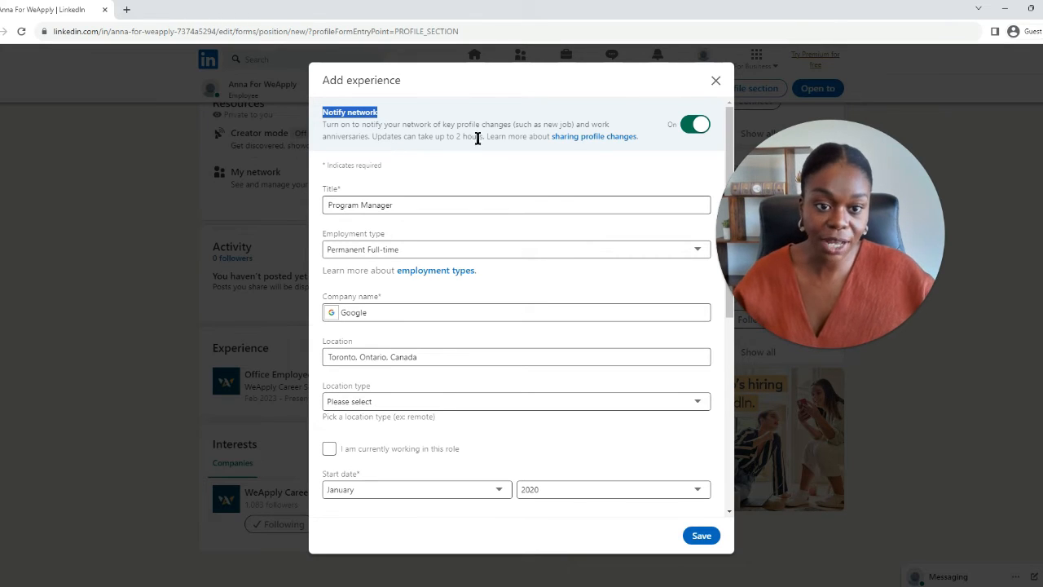
Step: Turn off the Notify network setting and save the new Program Manager position at Google to the profile
{"action": "left_click", "coordinate": [684, 128]}
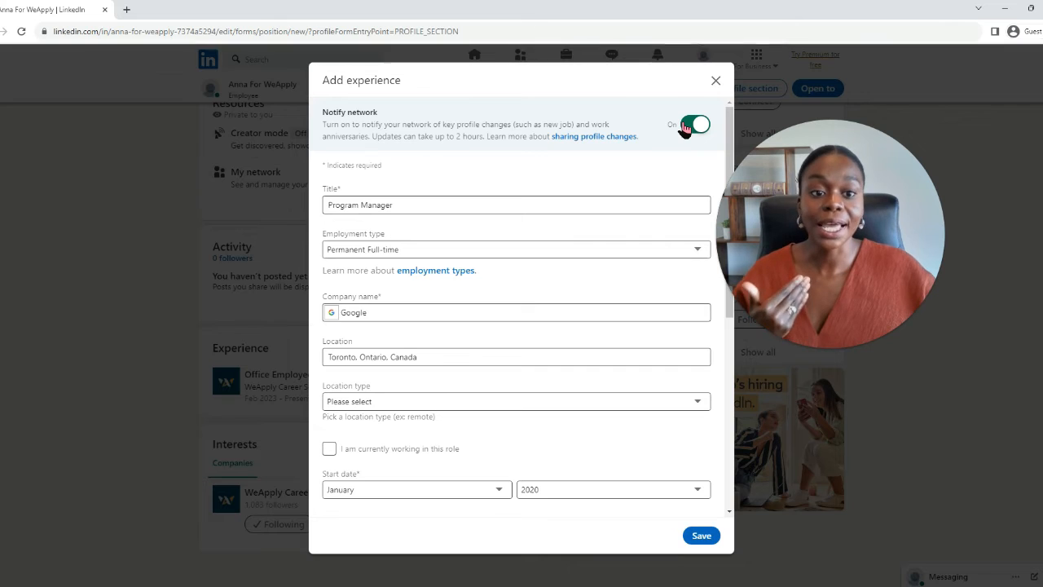
{"action": "left_click", "coordinate": [690, 125]}
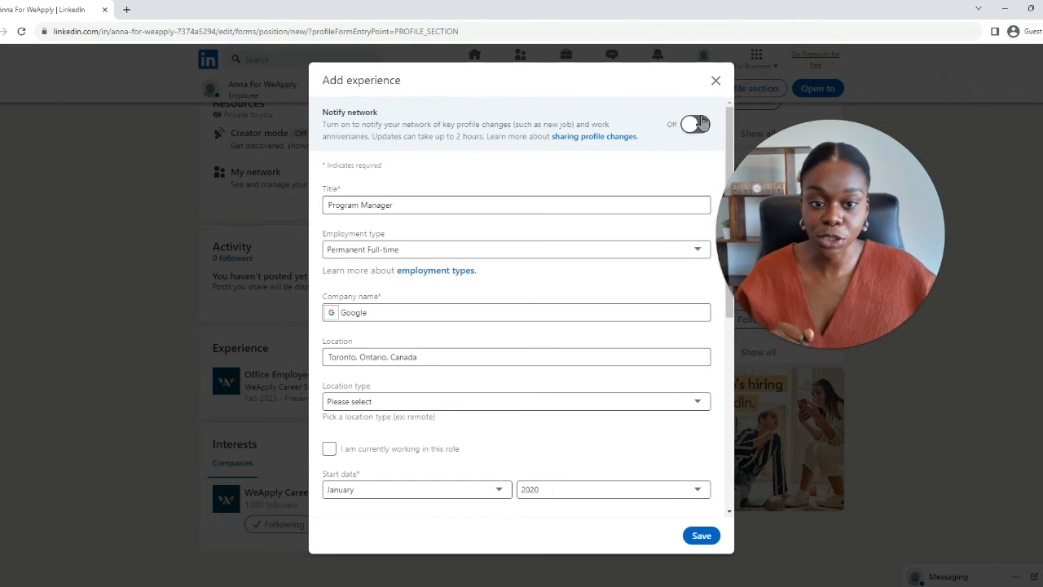
{"action": "scroll", "coordinate": [633, 471], "scroll_direction": "down", "scroll_amount": 5}
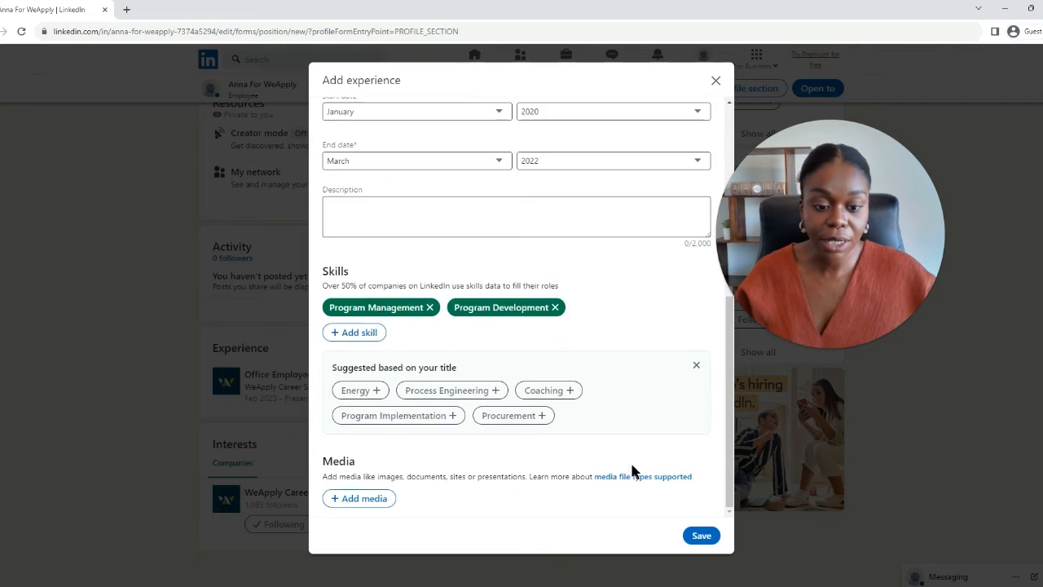
{"action": "left_click", "coordinate": [704, 535]}
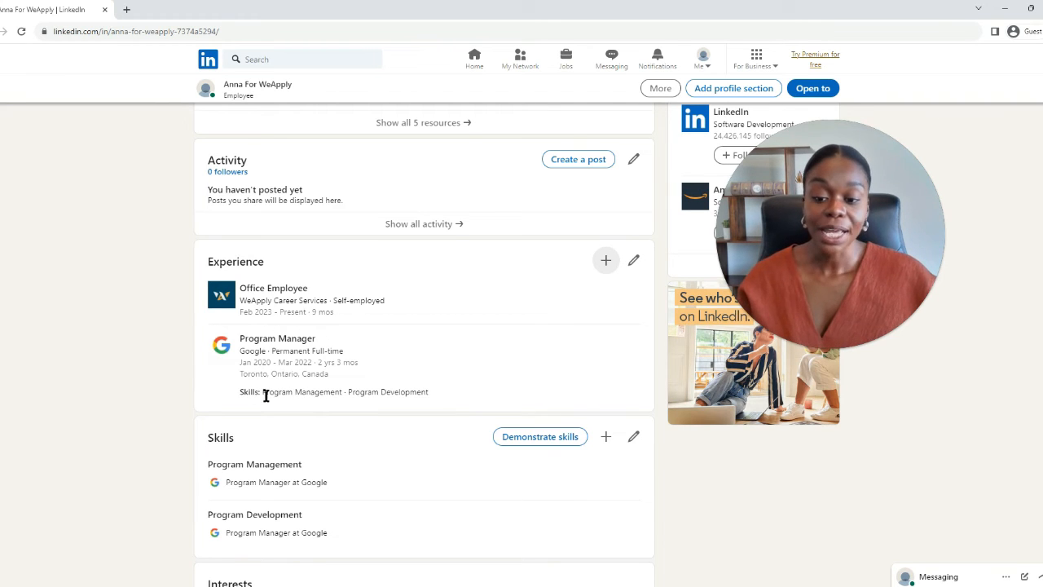
Step: Check the skills listed under the Program Manager position in Experience and in the profile's Skills section
{"action": "mouse_move", "coordinate": [240, 396]}
{"action": "left_mouse_down"}
{"action": "mouse_move", "coordinate": [380, 393]}
{"action": "mouse_move", "coordinate": [210, 396]}
{"action": "mouse_move", "coordinate": [241, 404]}
{"action": "left_mouse_up"}
{"action": "left_click", "coordinate": [427, 392]}
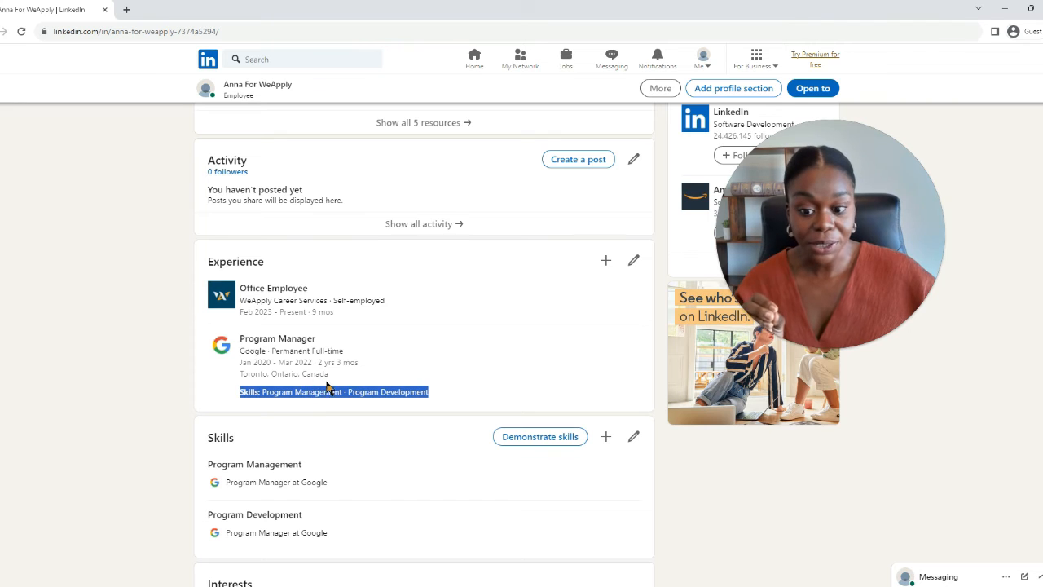
{"action": "scroll", "coordinate": [326, 387], "scroll_direction": "down", "scroll_amount": 1}
{"action": "left_click_drag", "start_coordinate": [214, 377], "coordinate": [273, 497]}
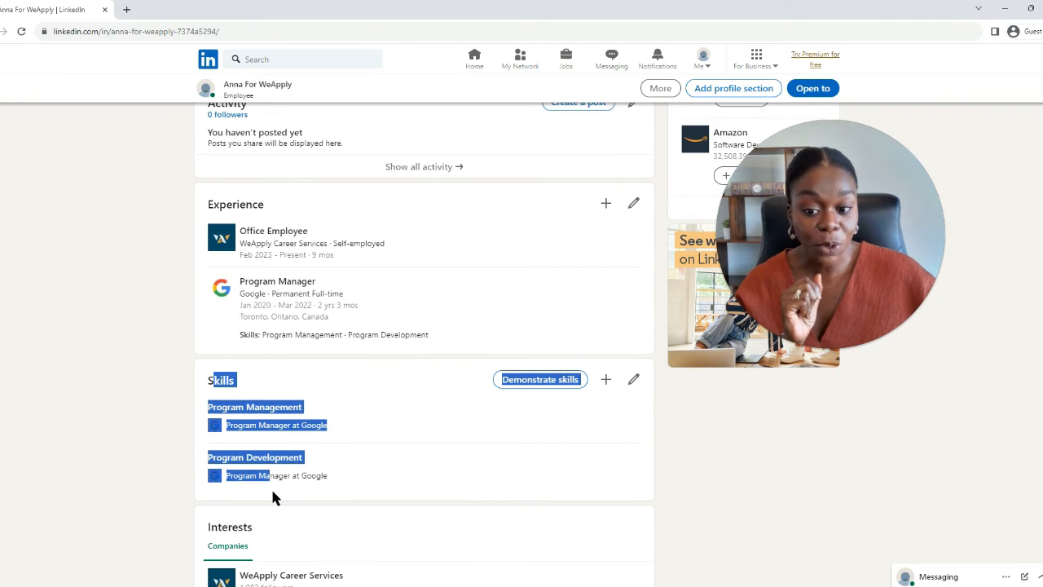
{"action": "left_click", "coordinate": [121, 431]}
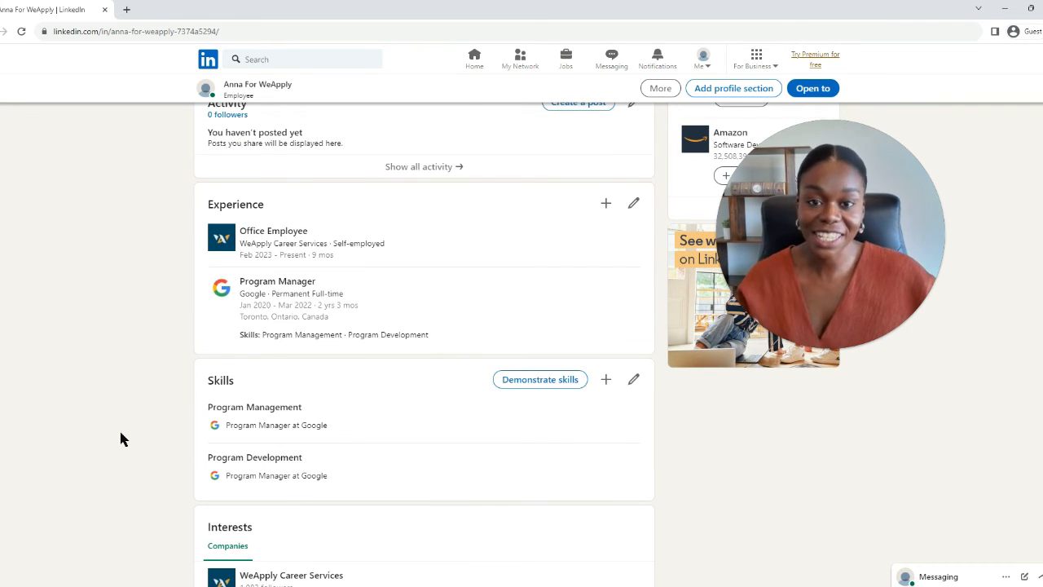